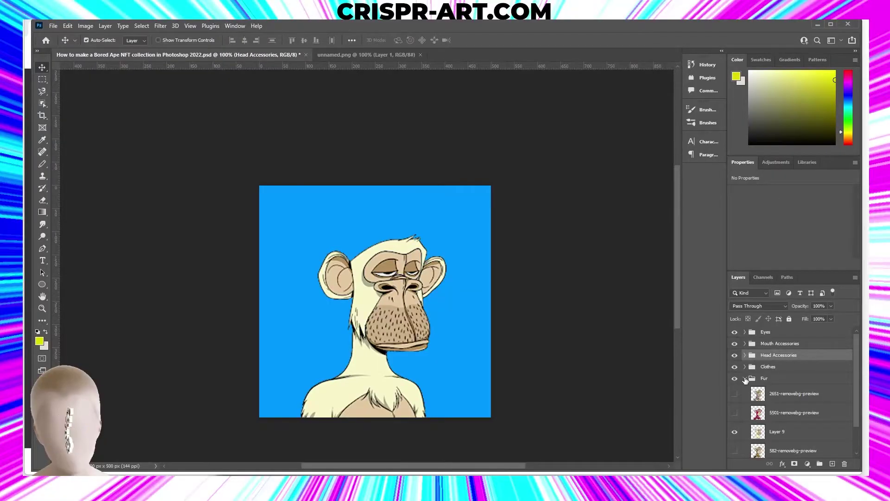
Fold the Fur layer group closed so Calculator can be used over the canvas.
left_click(745, 379)
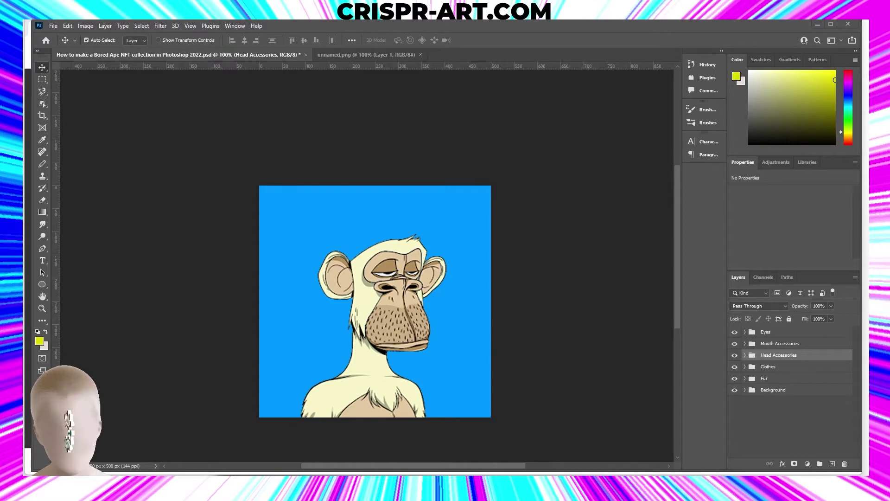
Count the five Fur layers, enter 5 in Calculator, and fold Fur closed.
left_click_drag(487, 389, 474, 171)
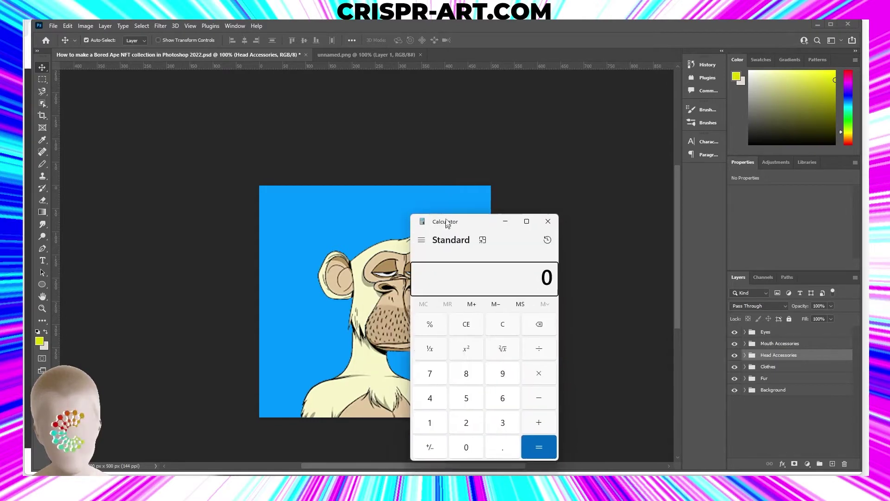
left_click(743, 378)
scroll(800, 404, "down", 1)
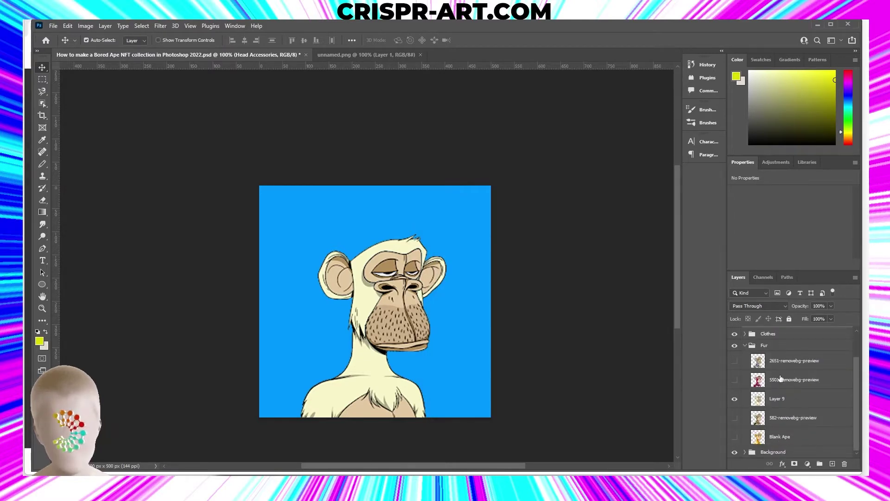
key("alt+Tab")
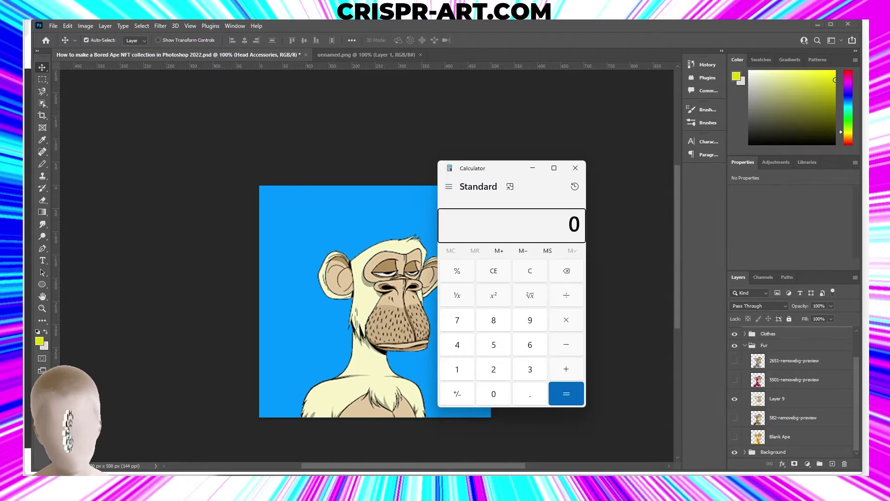
left_click(493, 345)
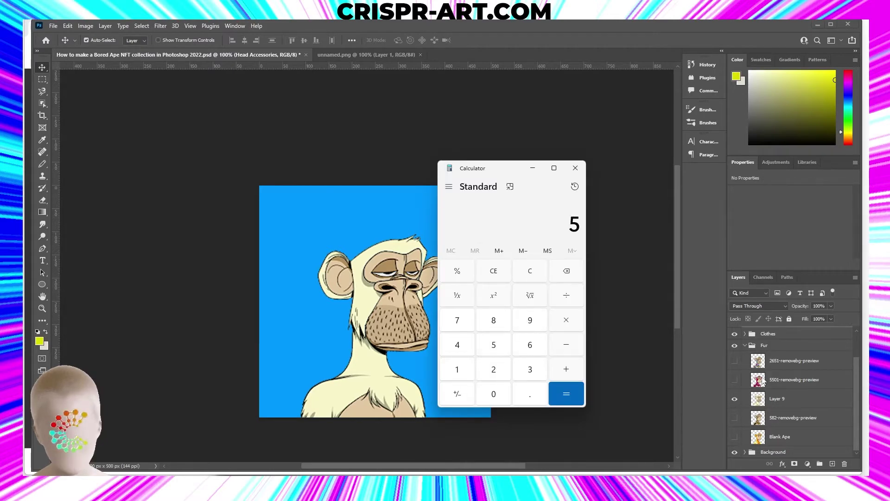
scroll(789, 405, "up", 2)
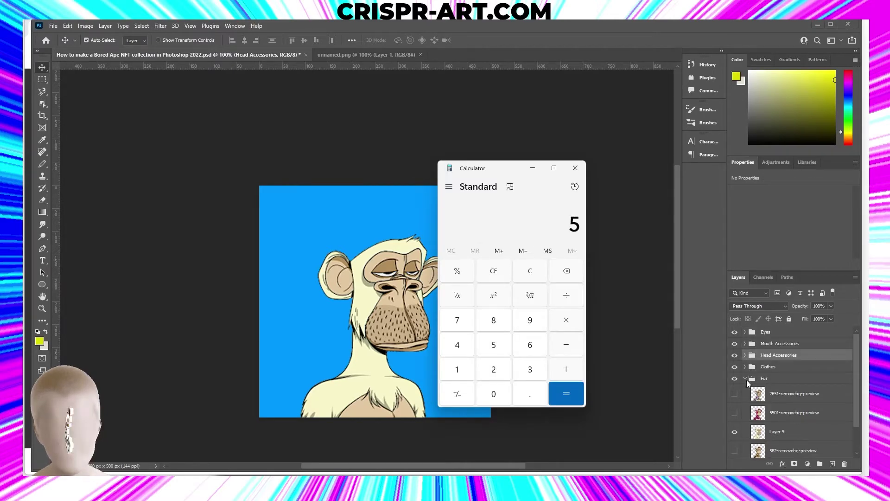
left_click(743, 378)
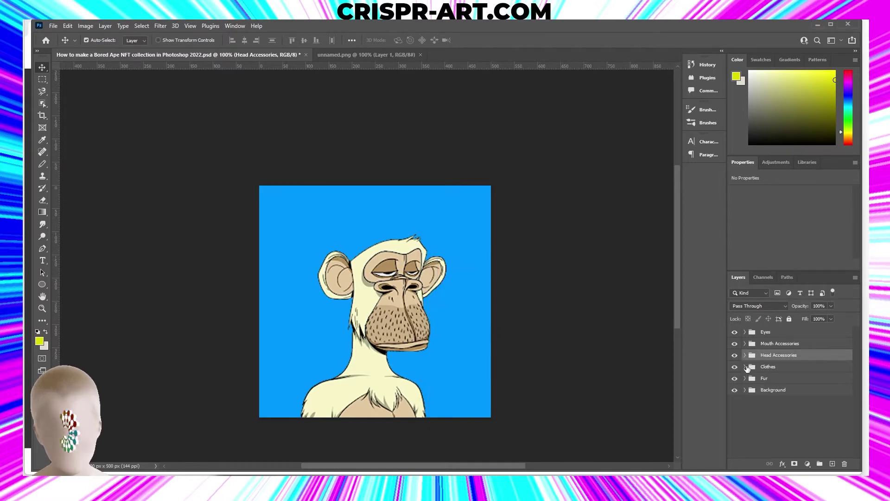
Expand the Eyes group, step through its seven layers, and fold it closed.
left_click(743, 332)
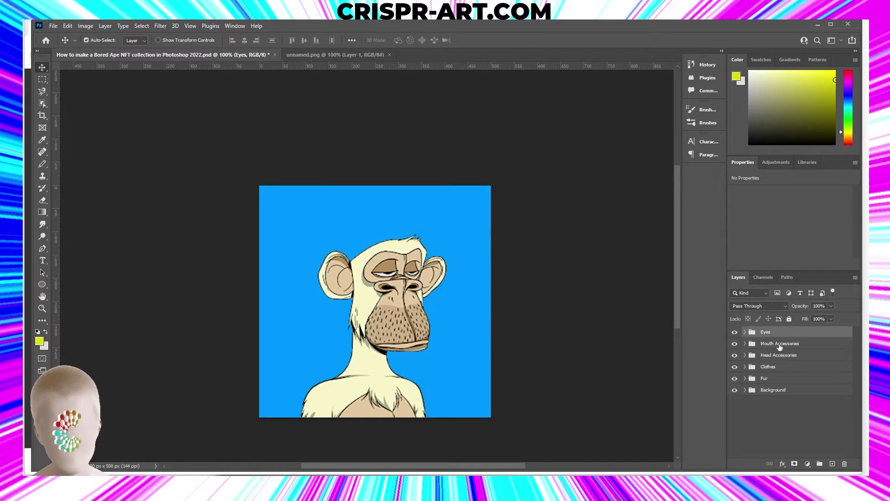
left_click(745, 332)
scroll(793, 389, "down", 3)
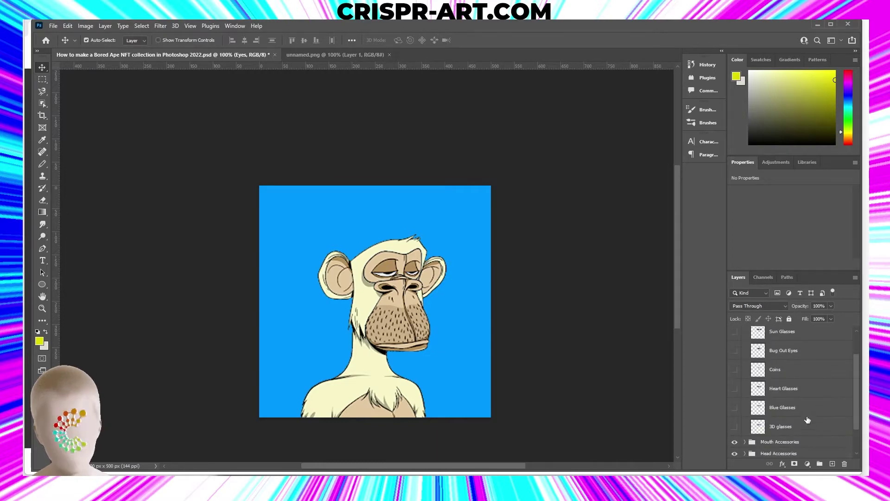
left_click(797, 426)
left_click(796, 407)
left_click(796, 388)
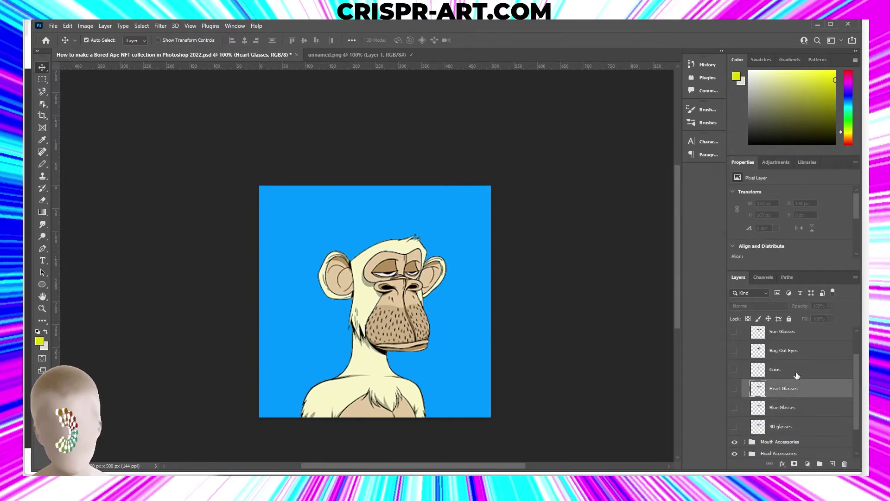
left_click(797, 370)
left_click(802, 350)
scroll(800, 355, "up", 3)
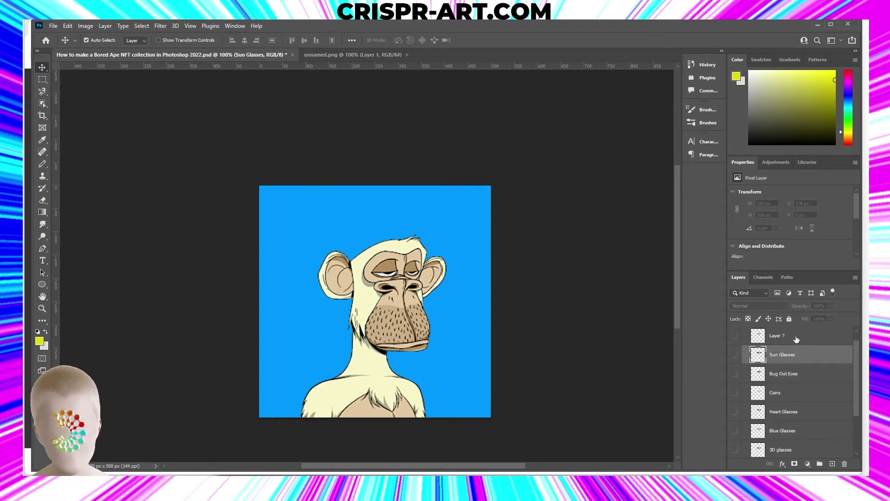
key("ctrl+shift+n")
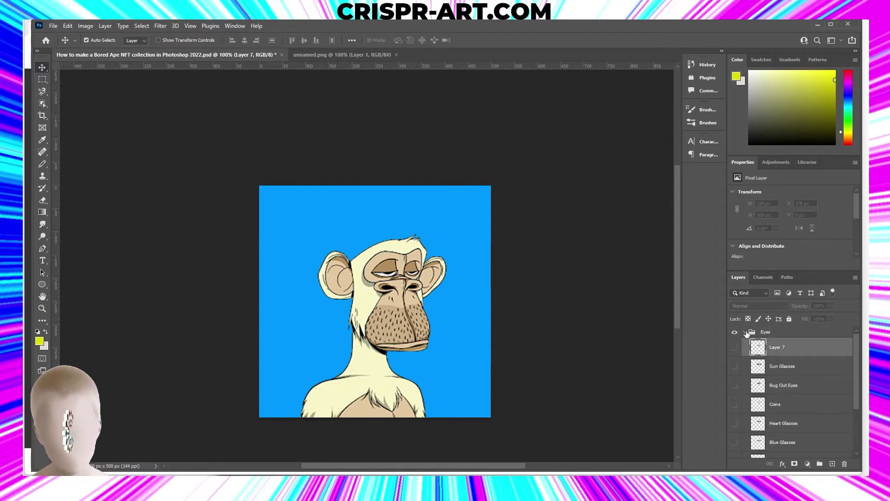
left_click(745, 332)
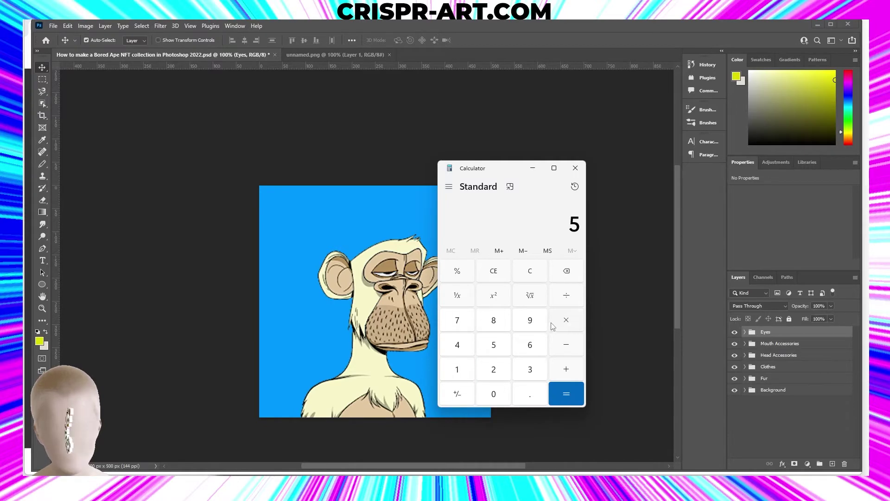
Multiply 5 by 7 in Calculator to get 35.
left_click(565, 319)
left_click(457, 320)
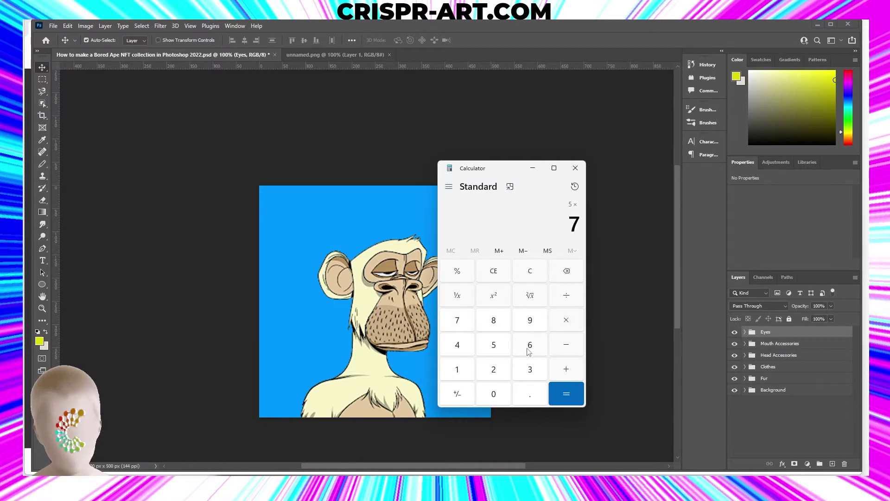
left_click(571, 398)
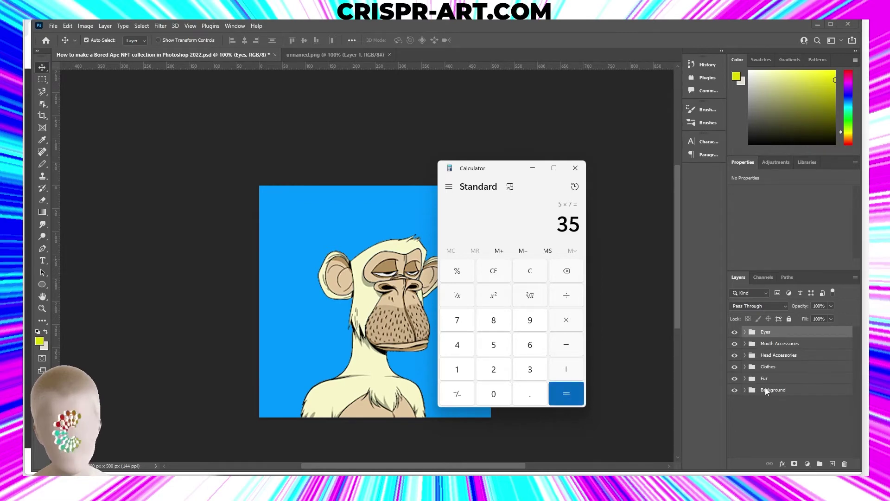
left_click(744, 366)
Count the eleven Clothes layers, from the top down to Red Shirt.
left_click(744, 367)
scroll(806, 368, "down", 1)
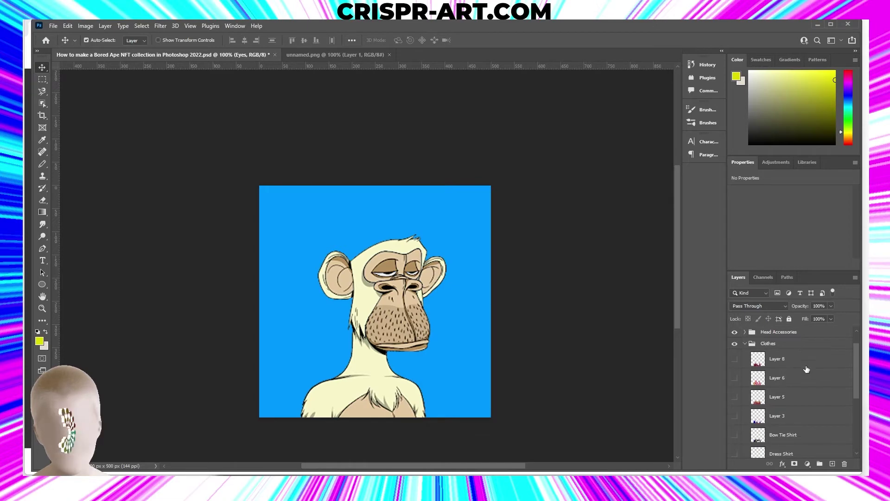
left_click(801, 362)
left_click(790, 380)
left_click(790, 399)
left_click(793, 416)
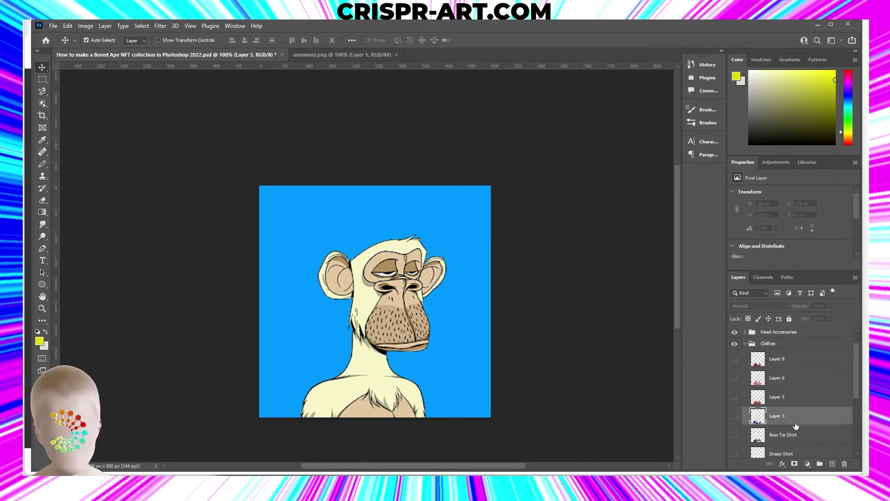
left_click(796, 435)
scroll(799, 404, "down", 4)
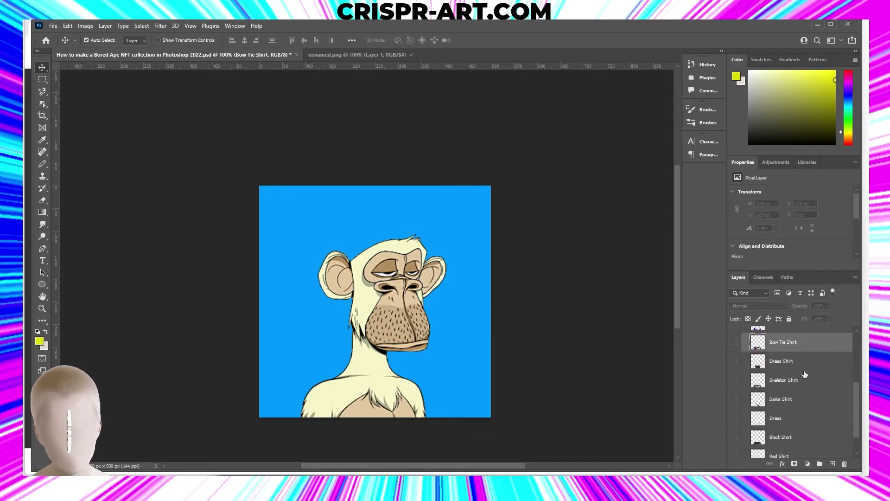
left_click(800, 361)
left_click(796, 380)
left_click(795, 400)
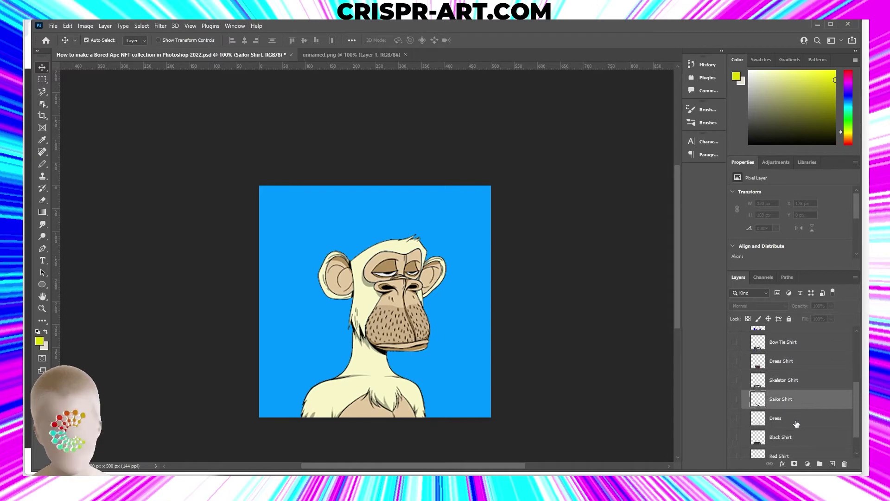
left_click(796, 418)
left_click(796, 436)
scroll(800, 417, "down", 2)
left_click(807, 424)
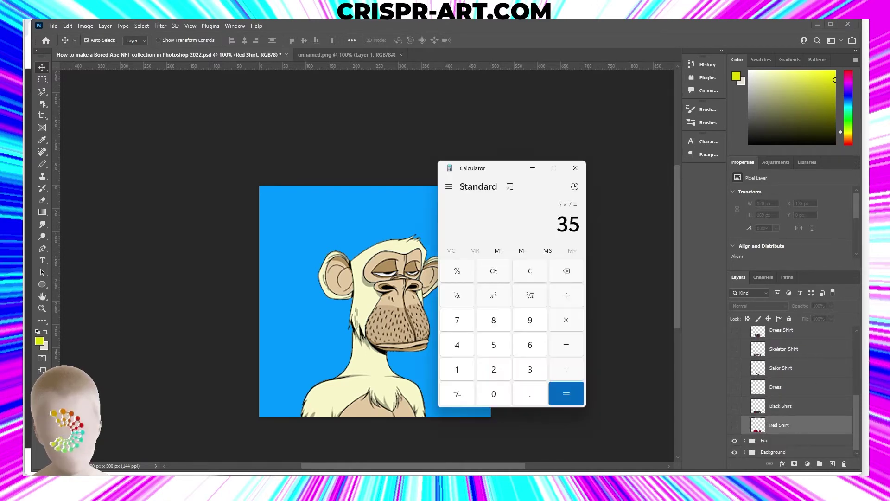
Multiply 35 by 11 for 385 and fold the Clothes group closed.
left_click(565, 319)
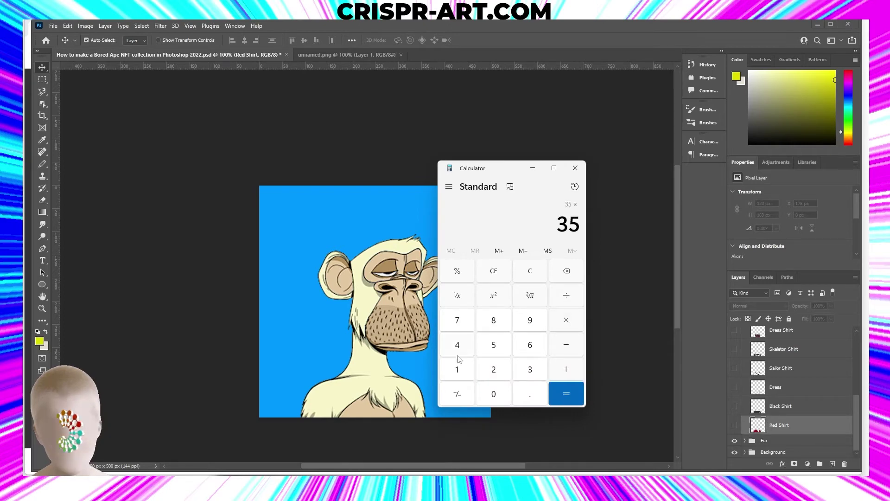
left_click(457, 369)
left_click(566, 394)
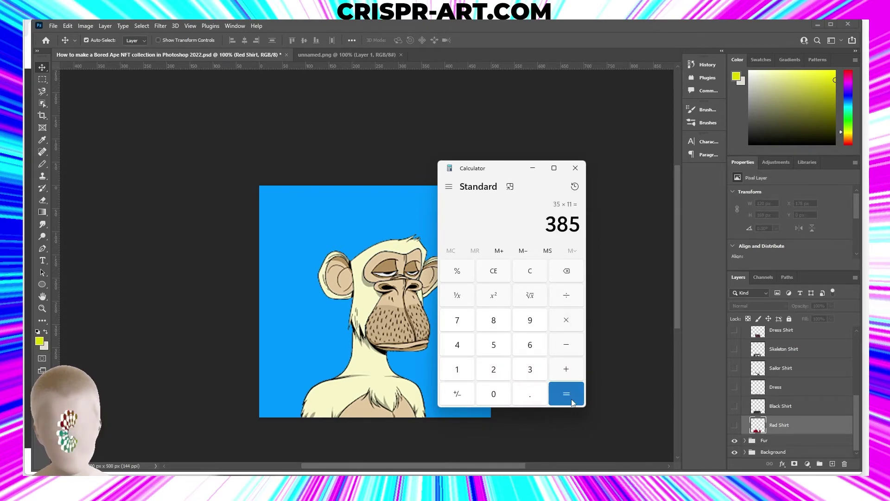
scroll(739, 355, "up", 5)
scroll(750, 362, "up", 5)
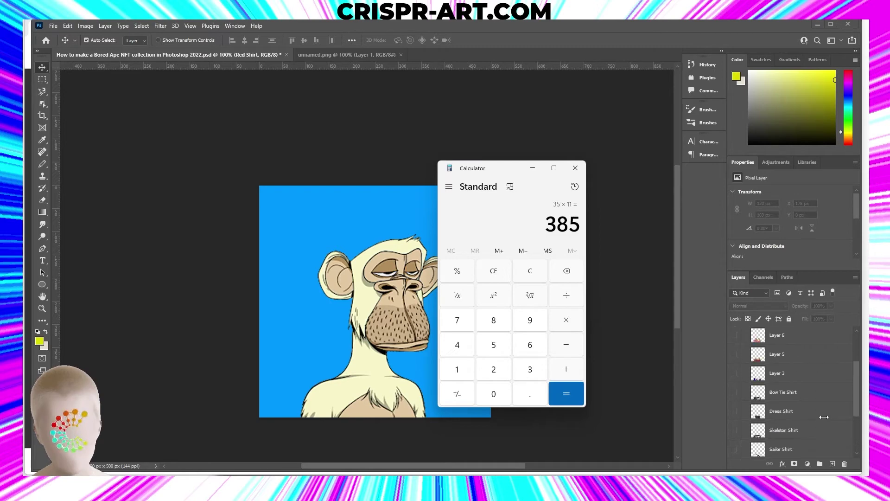
scroll(758, 369, "up", 5)
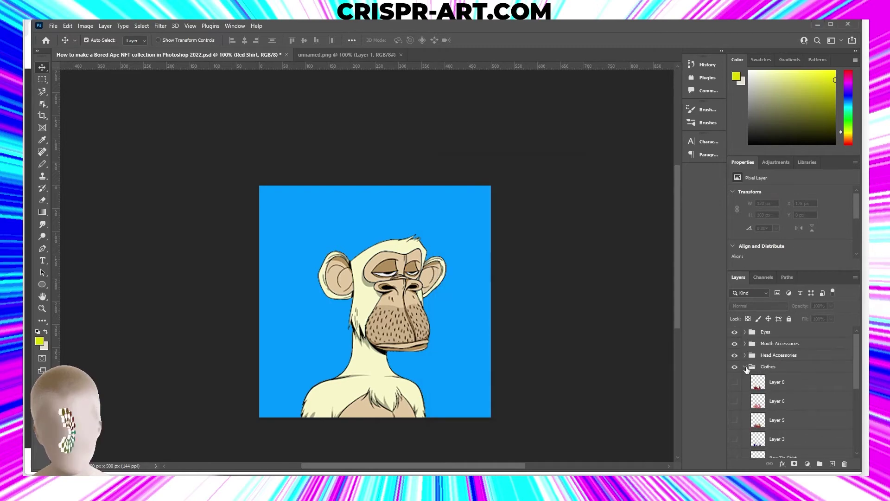
left_click(744, 366)
Check the Background group's layers and bring back Calculator showing 385.
left_click(765, 389)
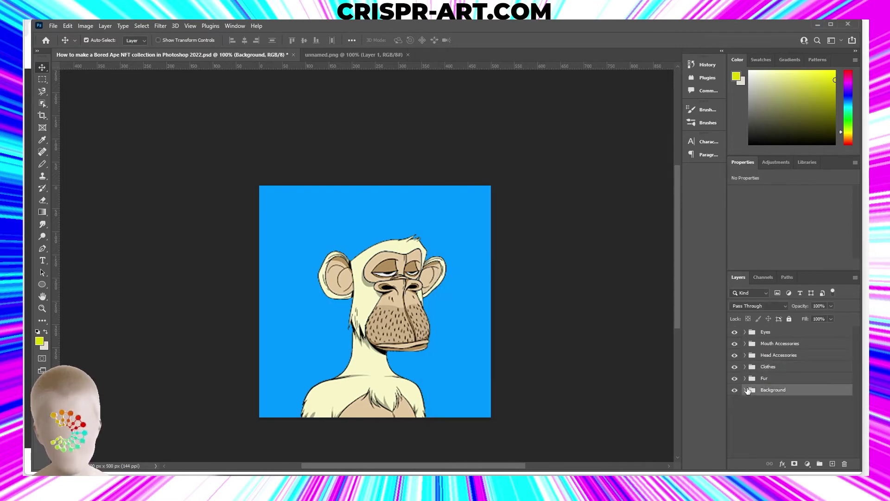
left_click(745, 390)
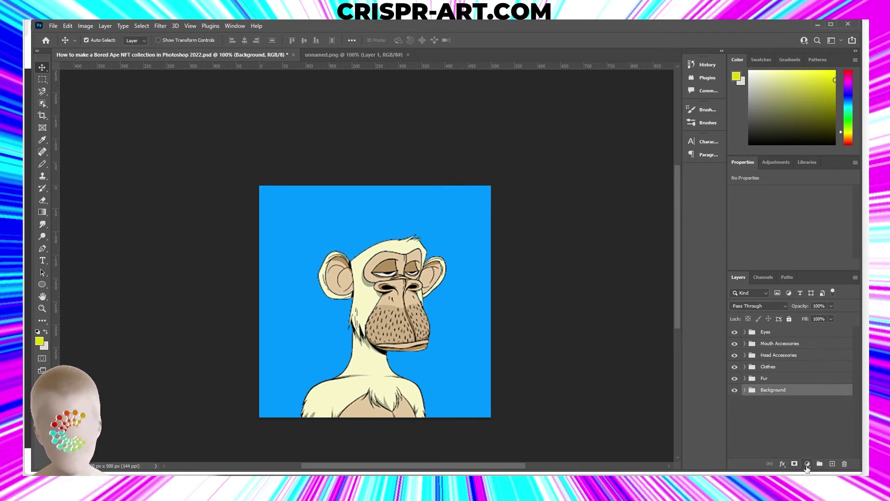
key("alt+Tab")
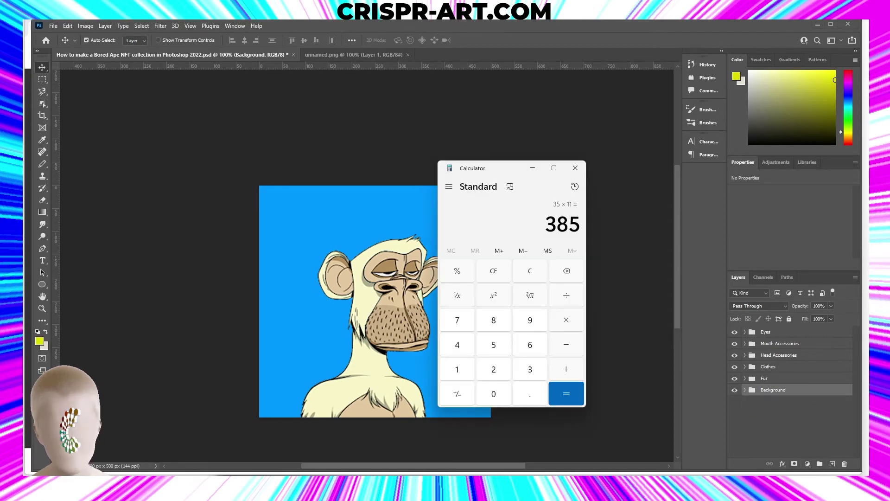
Multiply 385 by 10 for 3,850 combinations and minimize Calculator.
left_click(566, 319)
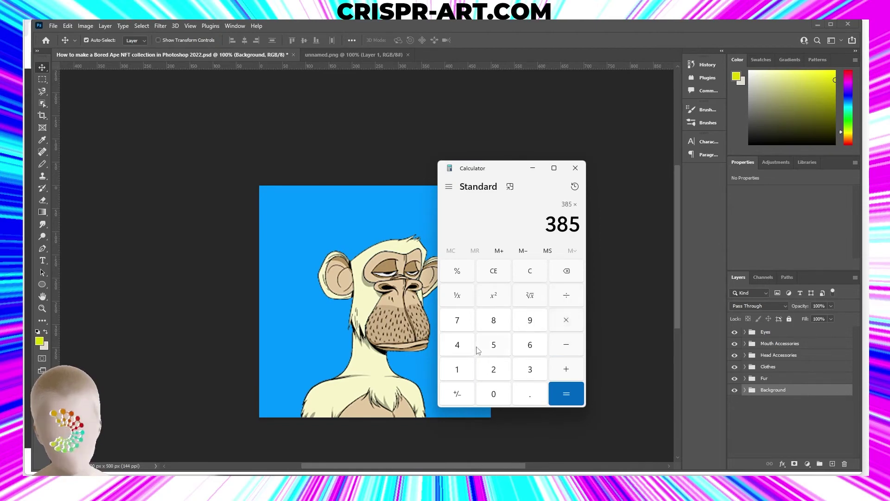
left_click(456, 369)
left_click(493, 394)
left_click(571, 396)
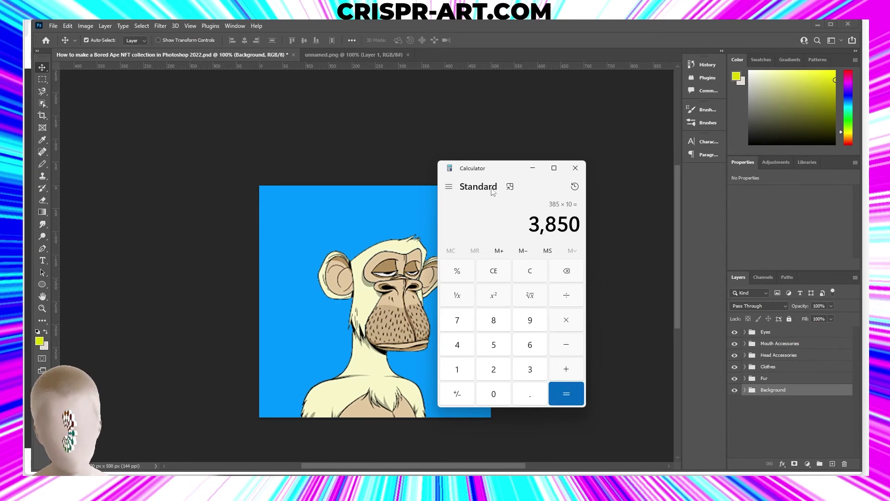
left_click(536, 170)
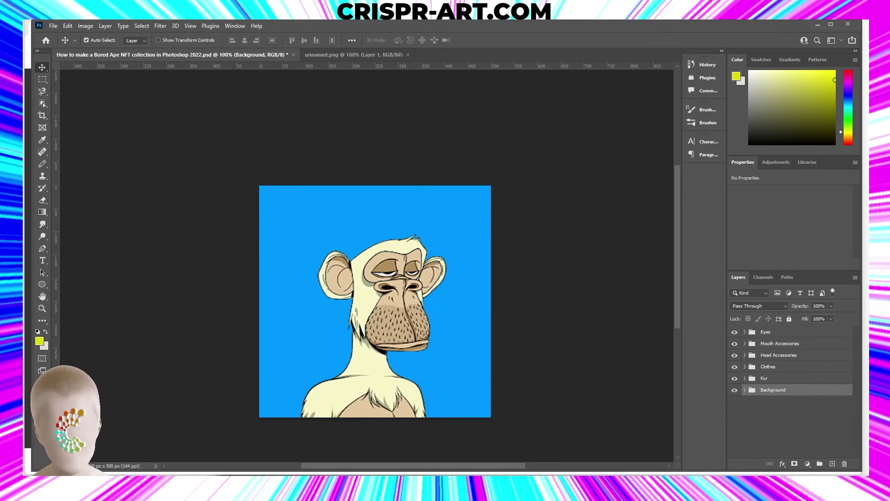